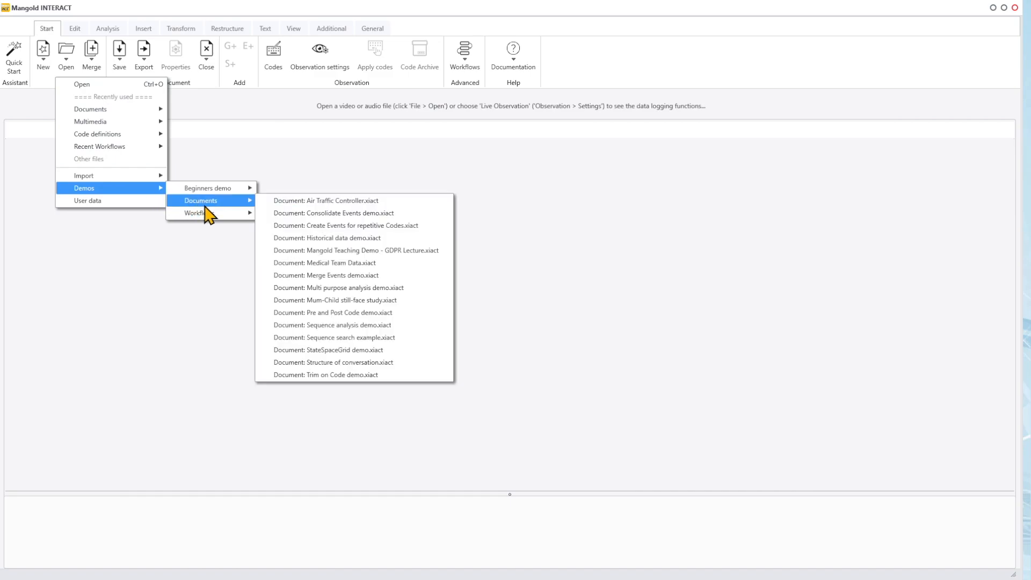
# Step: Open the demo document Mum-Child still-face study and review the coded events of subject 1
pyautogui.click(347, 300)
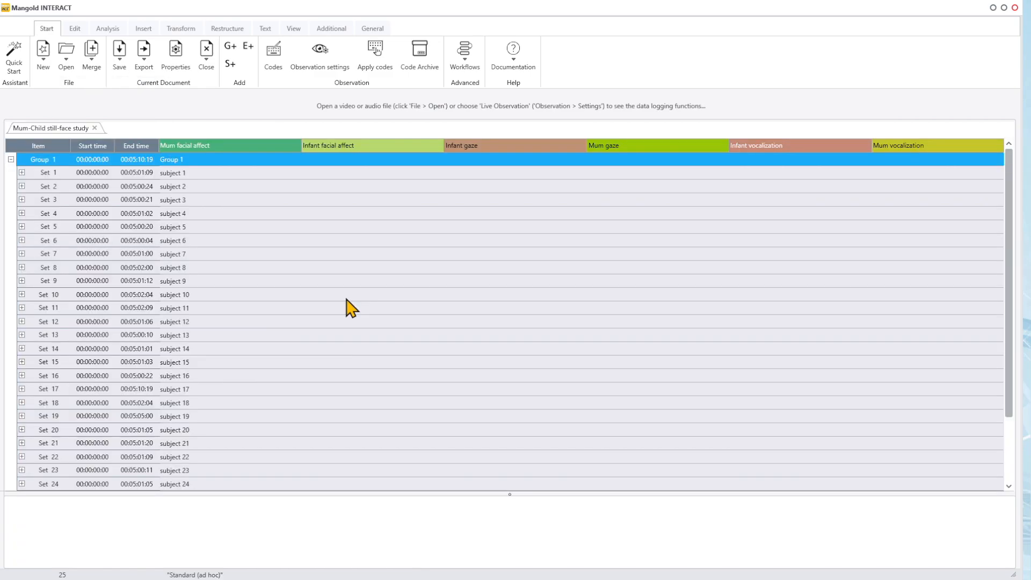
pyautogui.scroll(-2, 214, 221)
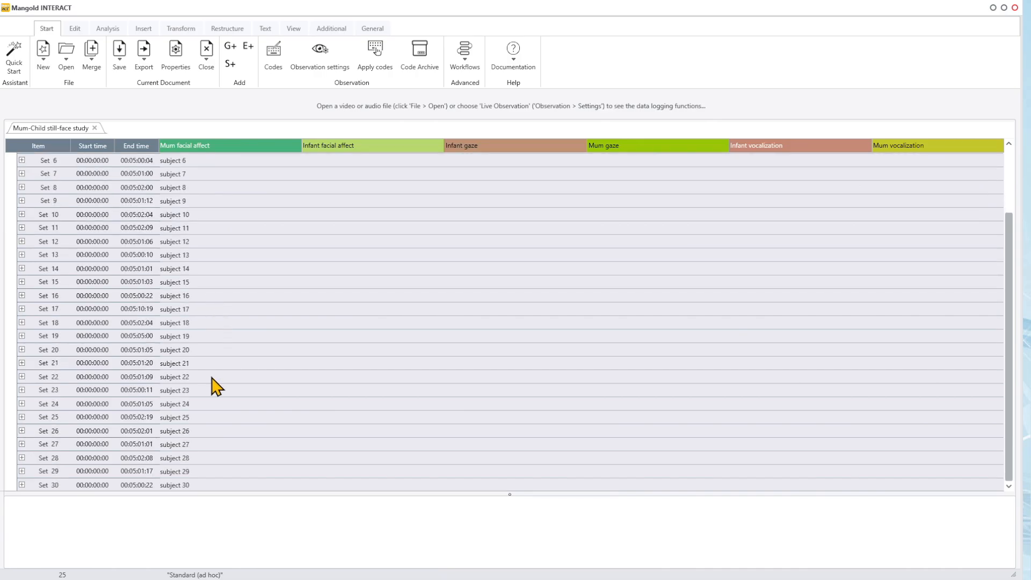
pyautogui.scroll(2, 218, 419)
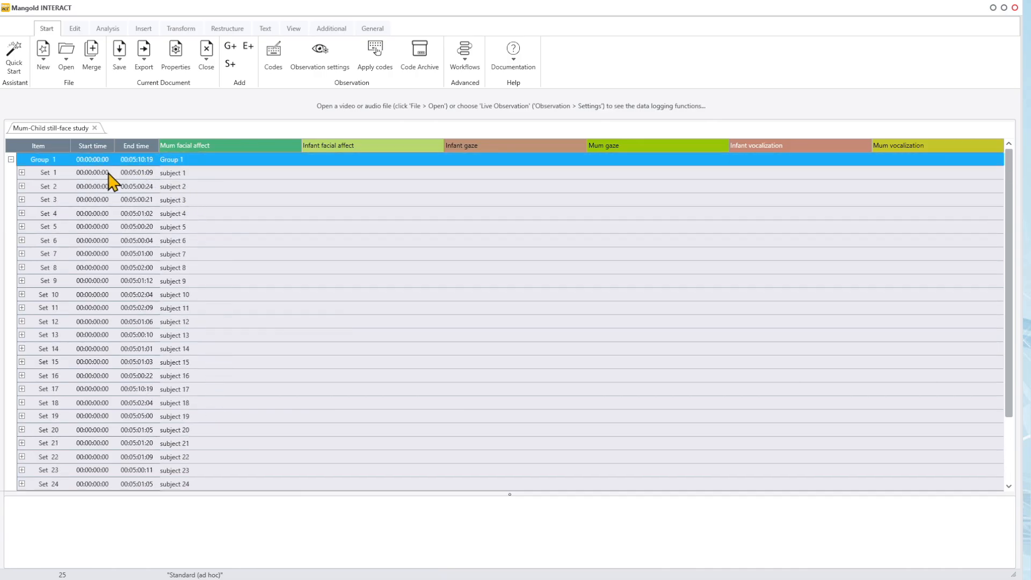
pyautogui.click(22, 173)
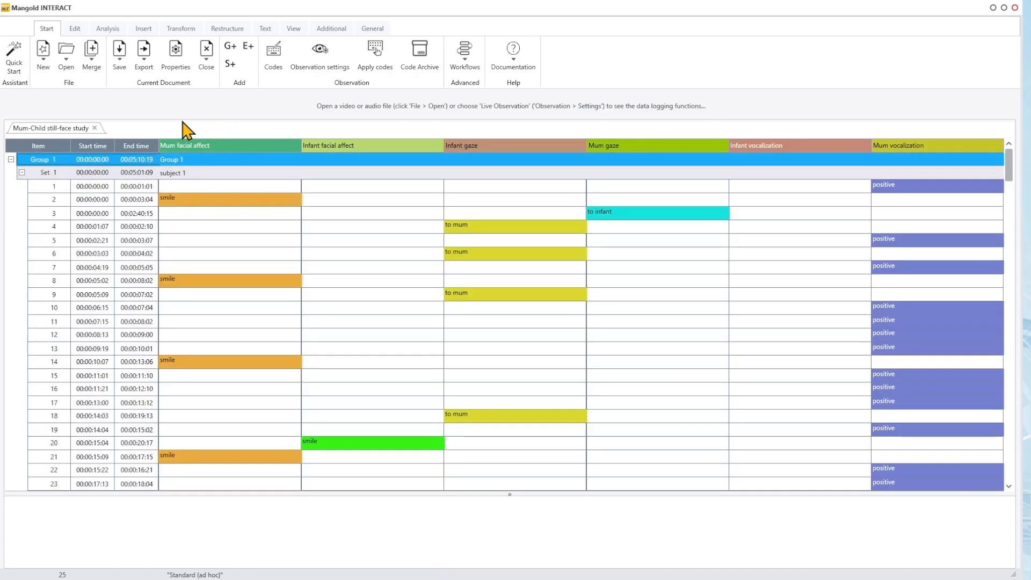
pyautogui.scroll(-3, 354, 354)
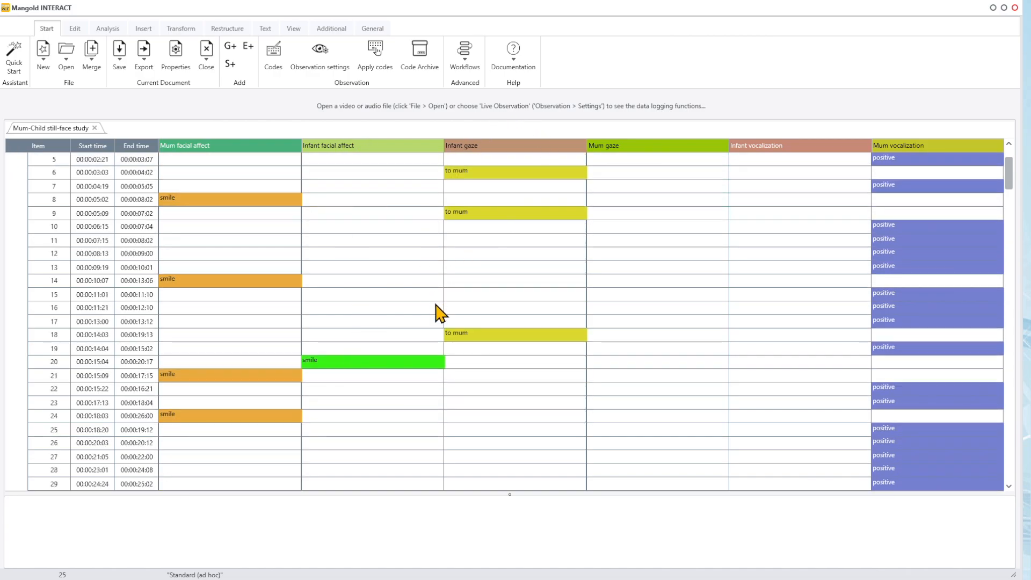
pyautogui.scroll(-4, 677, 352)
pyautogui.scroll(7, 672, 349)
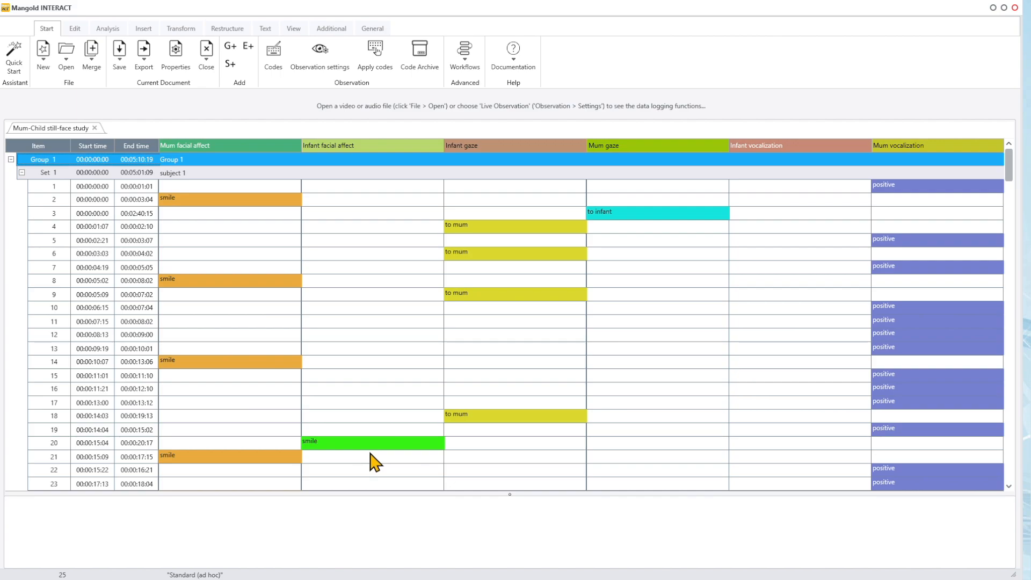
# Step: Start a Co-occurrence analysis on all DataSets with the codes smile for mum and infant, infant gaze to mum and mum gaze to infant
pyautogui.click(112, 31)
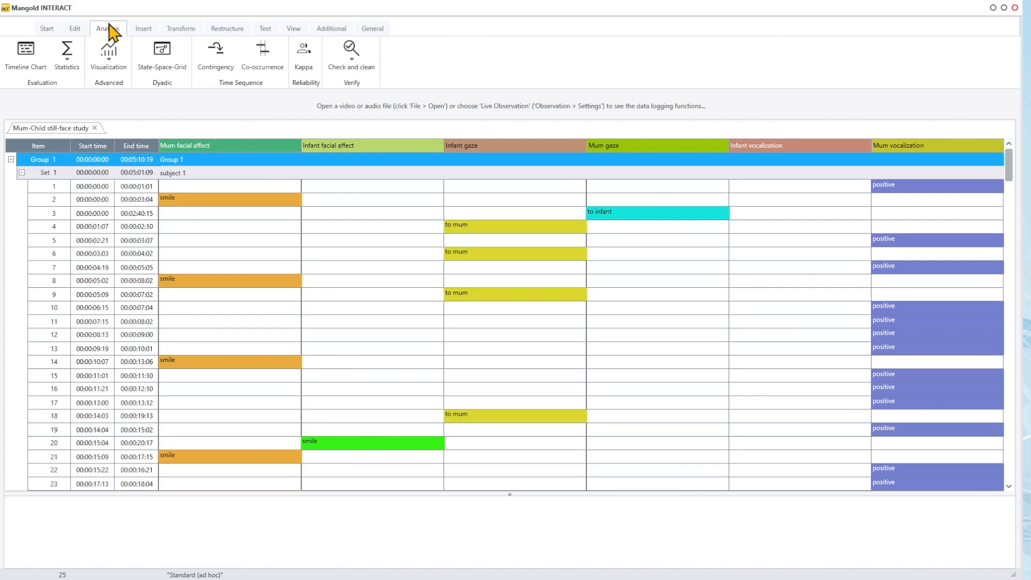
pyautogui.click(266, 57)
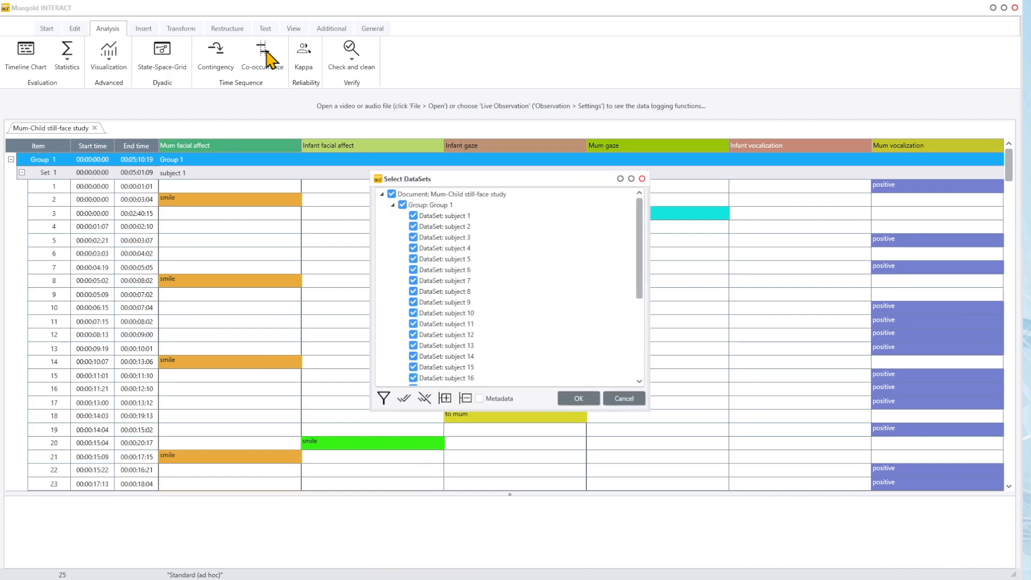
pyautogui.moveTo(639, 299); pyautogui.dragTo(644, 386)
pyautogui.click(580, 398)
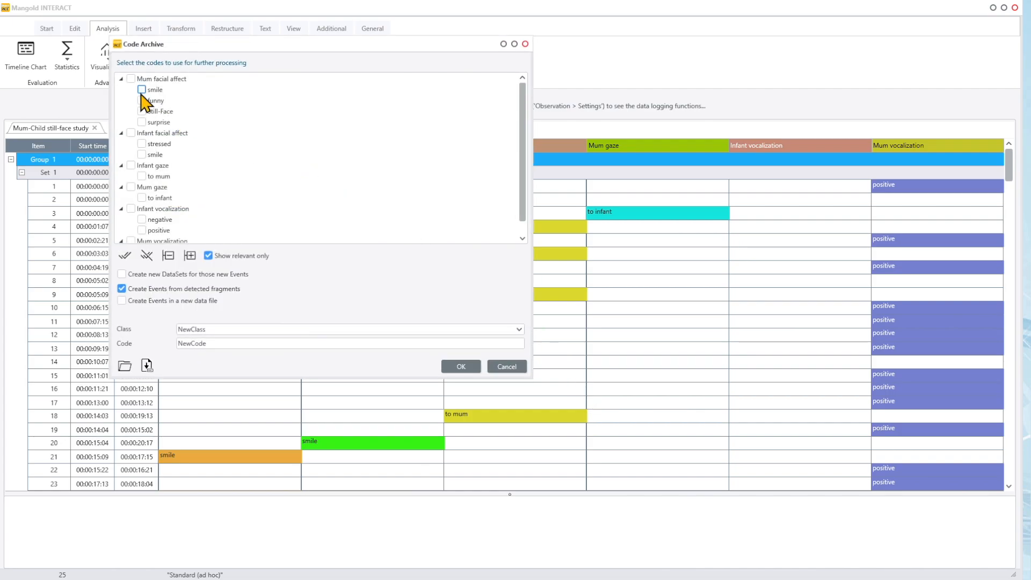
pyautogui.click(143, 154)
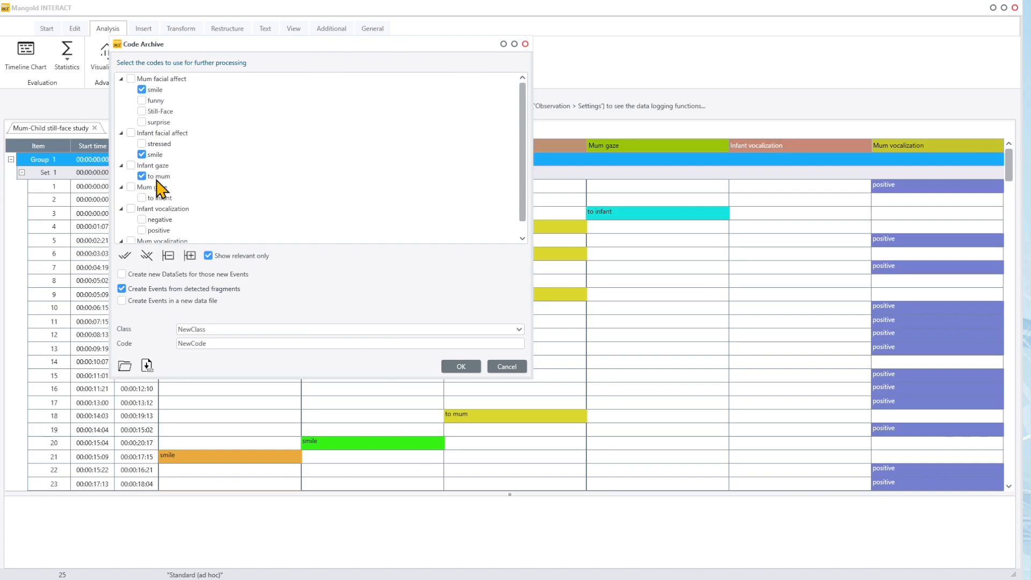
pyautogui.click(142, 198)
# Step: Set the new events' class to CO-ocurrences and code to Smile at each other, and run the co-occurrence search
pyautogui.moveTo(226, 329); pyautogui.dragTo(176, 341)
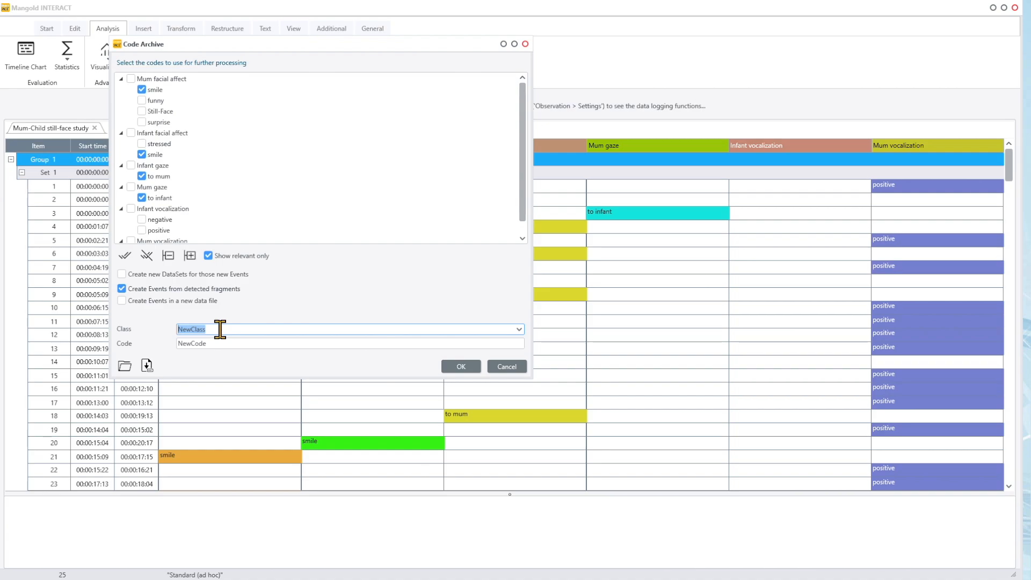
pyautogui.write('C')
pyautogui.write('O-ocurrences')
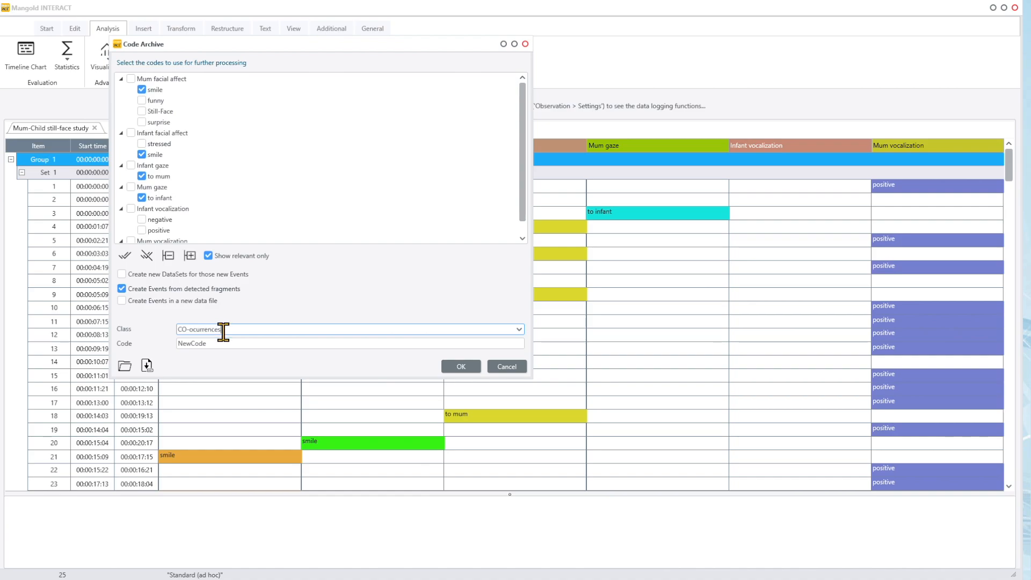
pyautogui.doubleClick(248, 344)
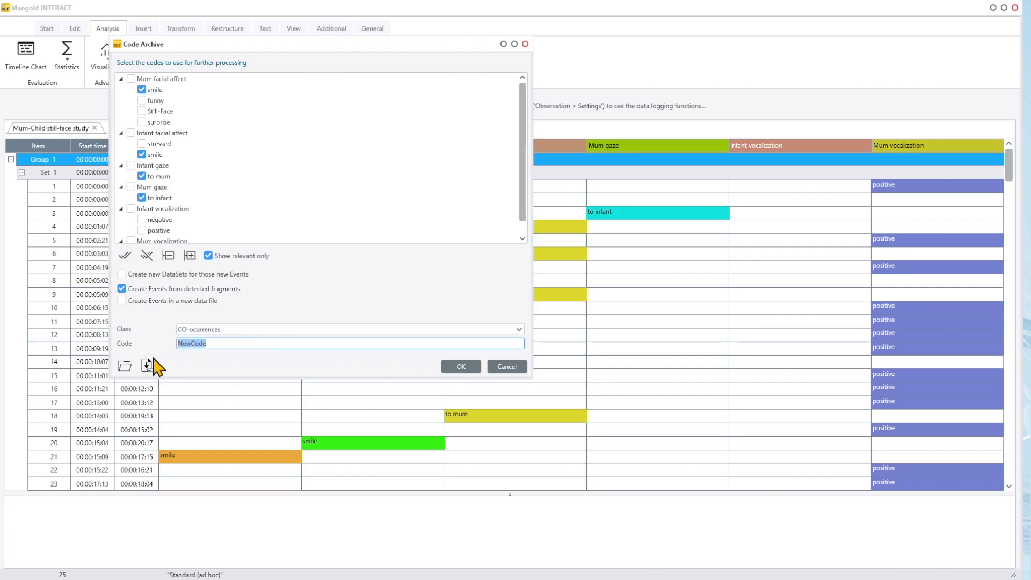
pyautogui.write('Smile at each oth')
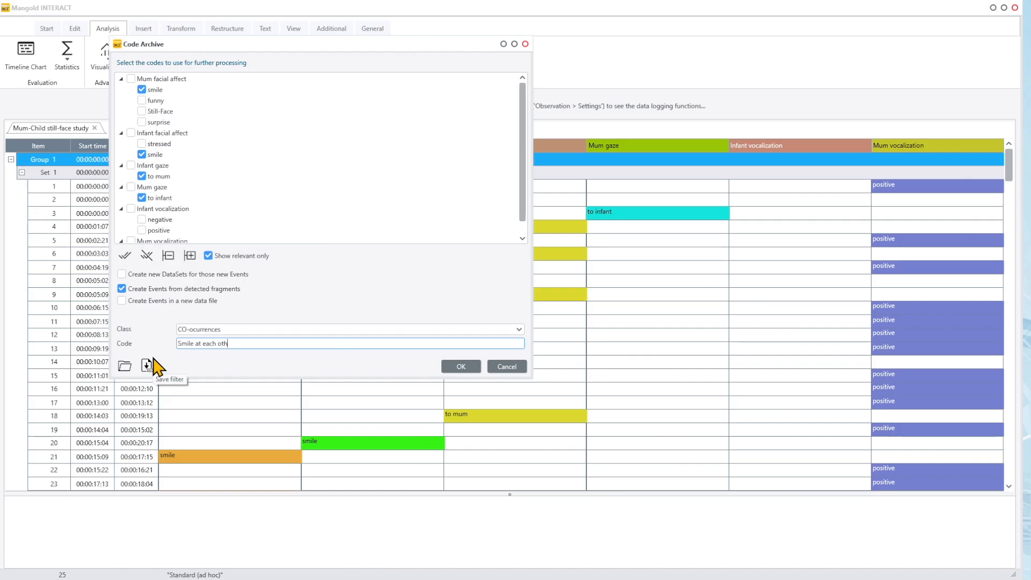
pyautogui.write('er')
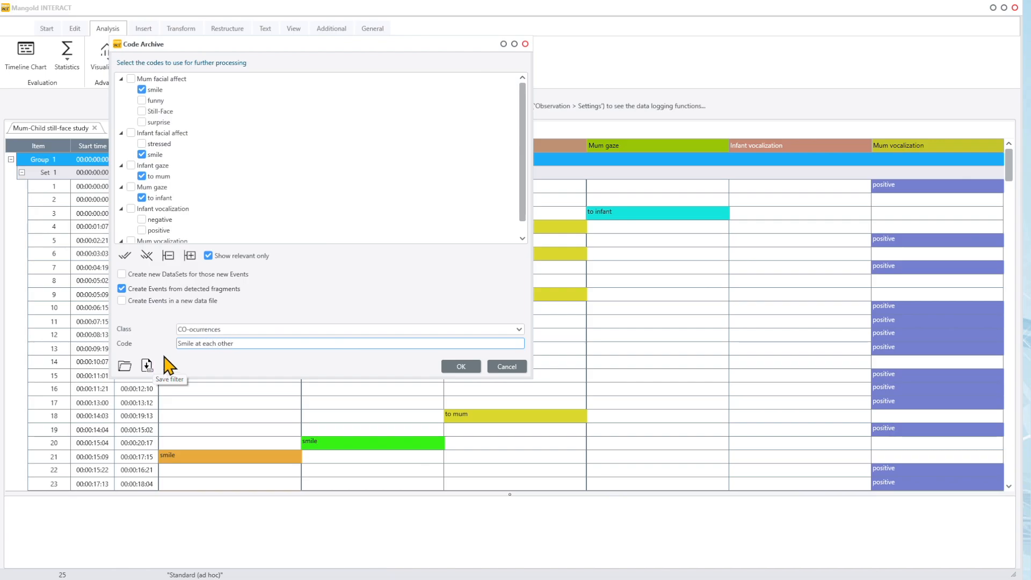
pyautogui.click(461, 366)
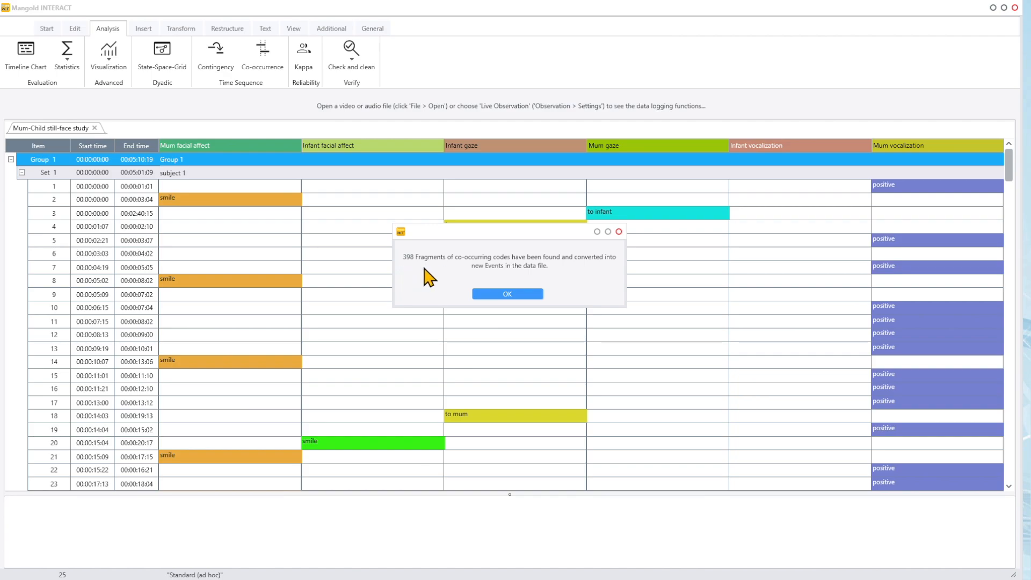
pyautogui.click(508, 294)
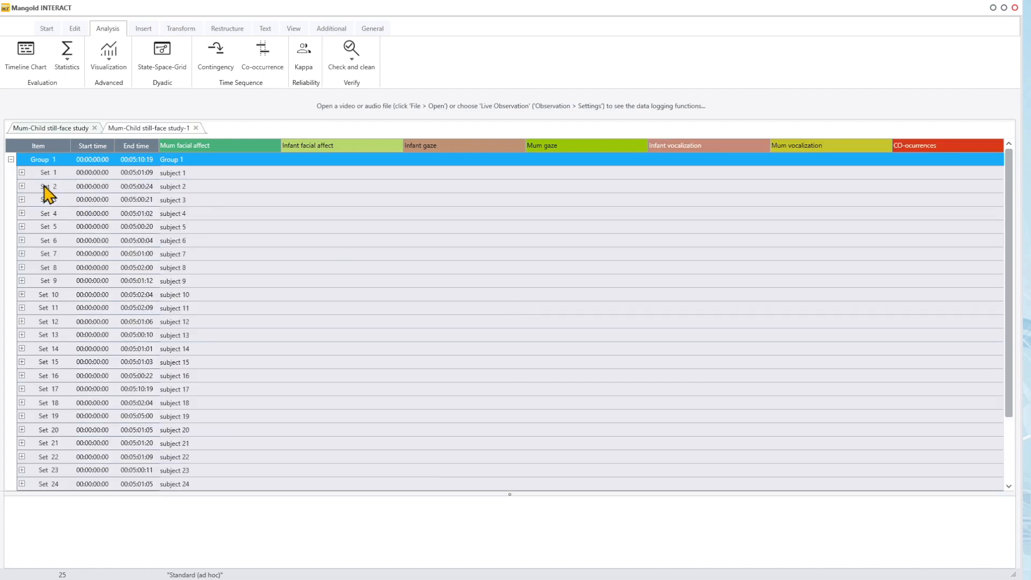
# Step: Inspect the generated Smile at each other events in the DataSets of subject 1 and subject 2
pyautogui.click(22, 173)
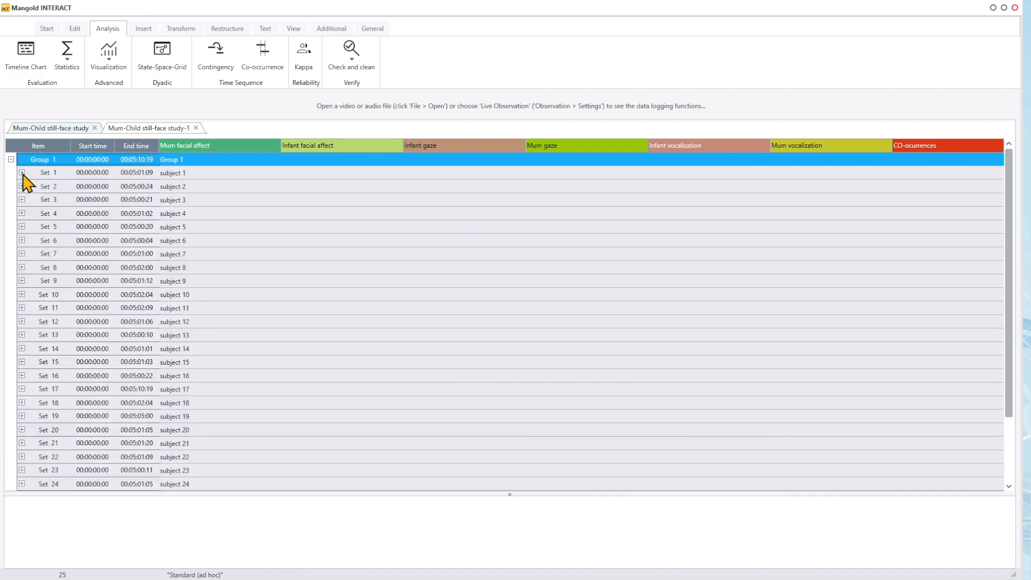
pyautogui.click(21, 173)
pyautogui.click(22, 186)
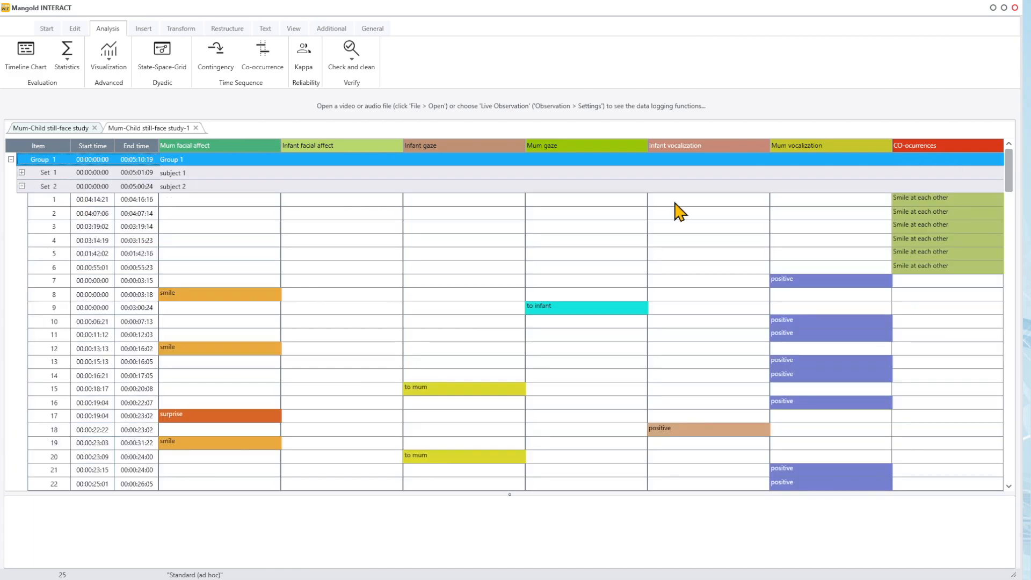
# Step: Create a Timeline Chart for subject 1 only, reusing the previous code selection settings with the Smile at each other code included
pyautogui.click(27, 57)
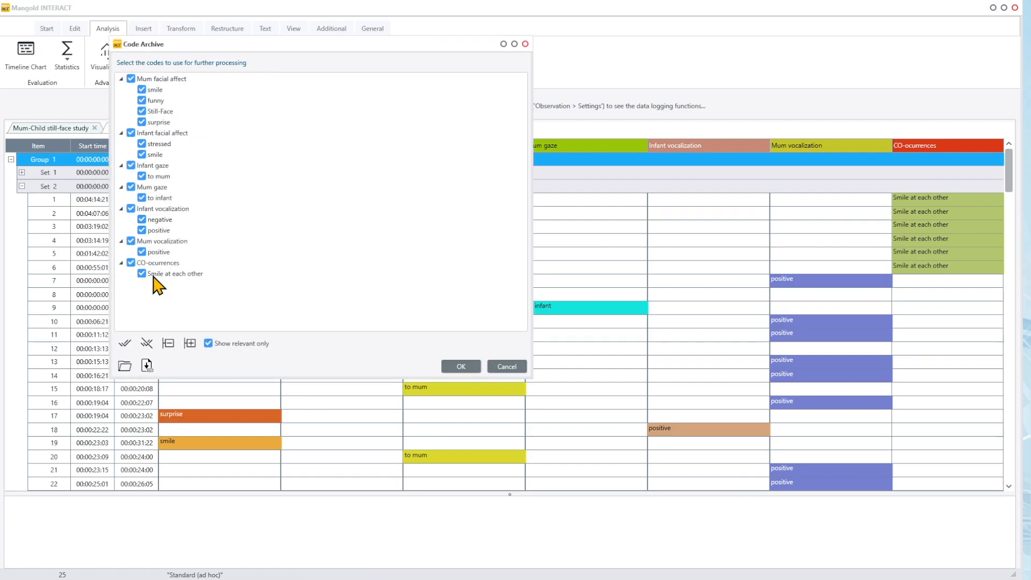
pyautogui.click(125, 366)
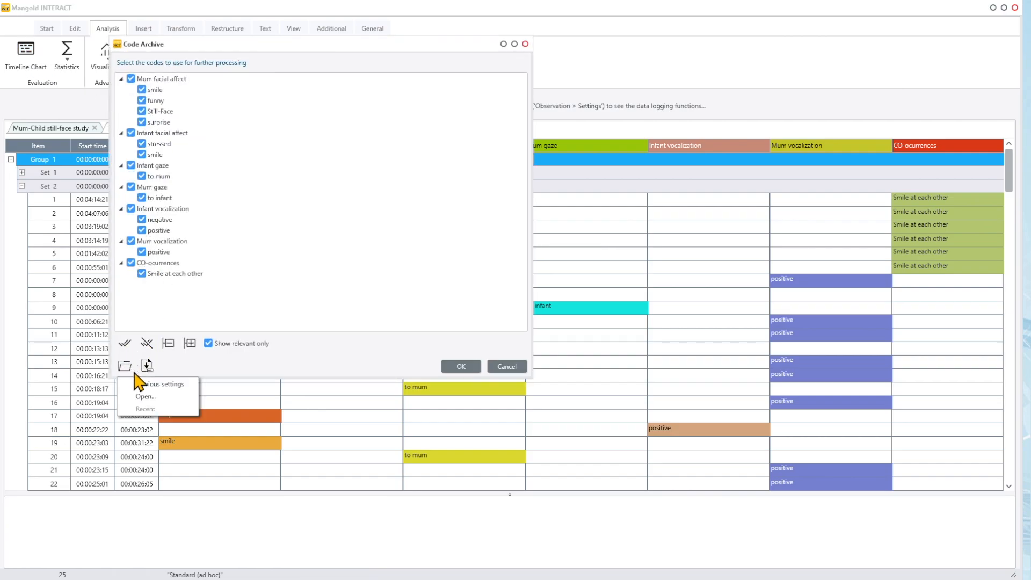
pyautogui.click(143, 384)
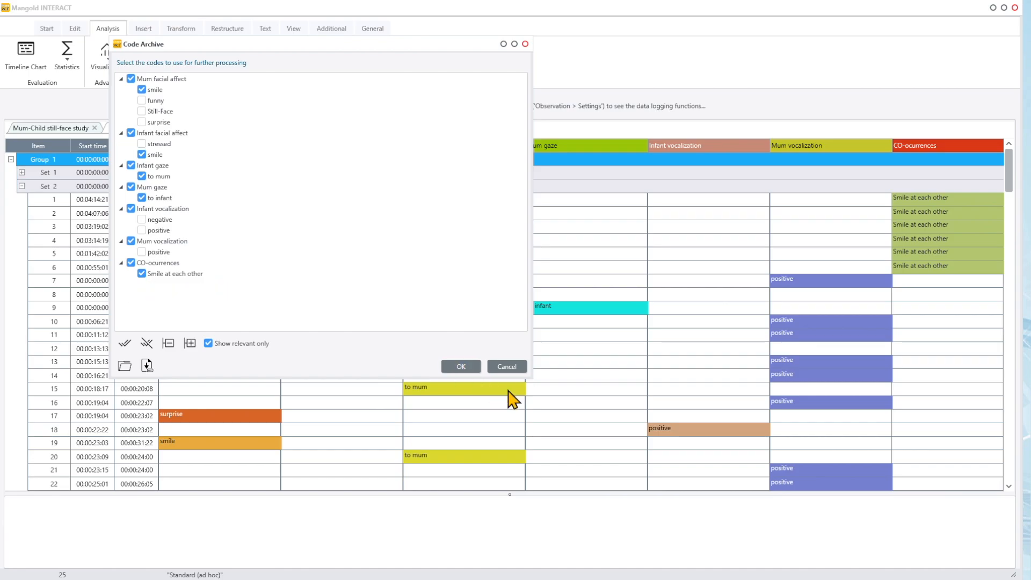
pyautogui.click(459, 367)
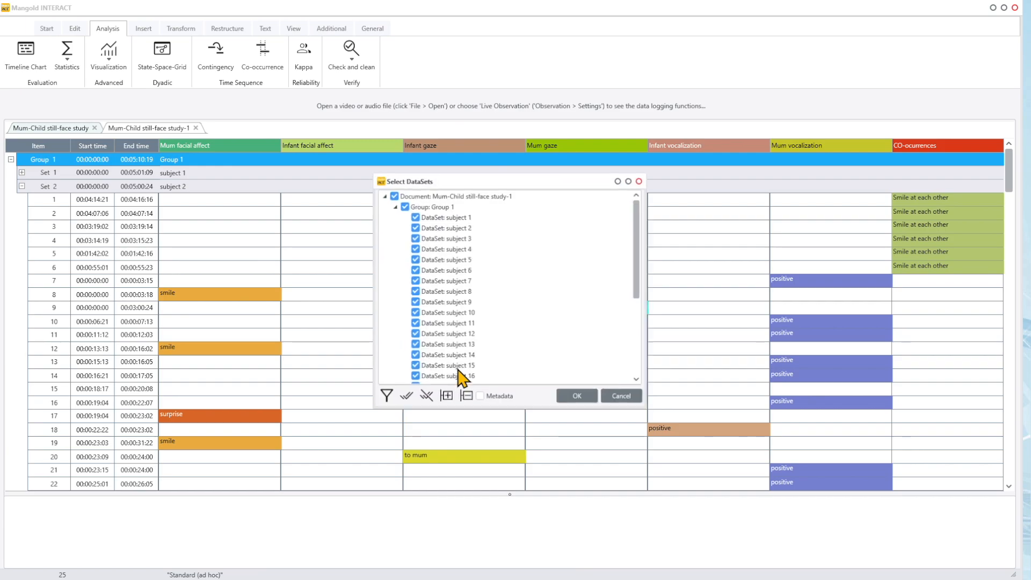
pyautogui.click(425, 399)
pyautogui.click(413, 215)
pyautogui.click(577, 400)
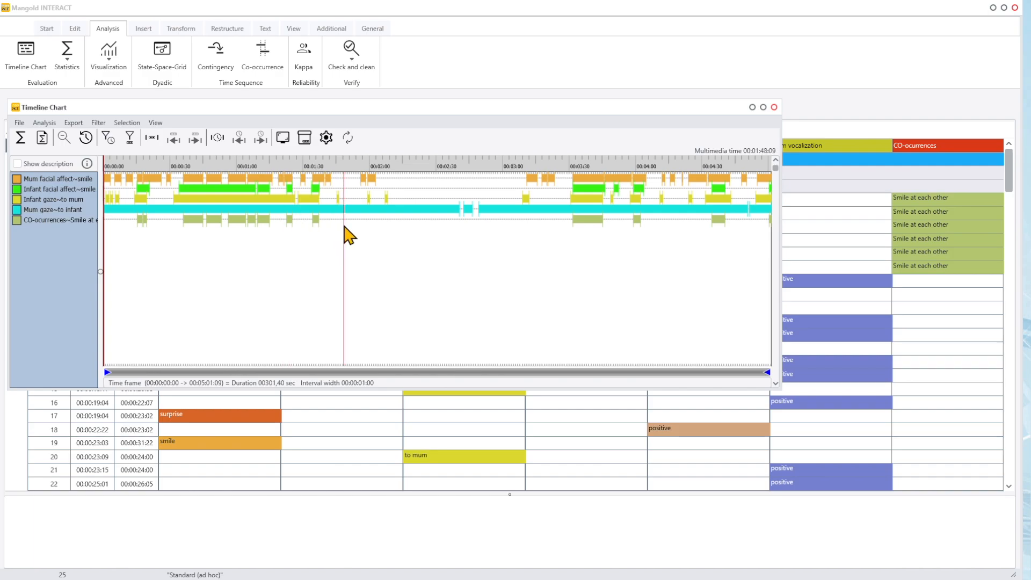
# Step: Examine the Smile at each other fragments in the timeline chart and its statistics report, and close both windows
pyautogui.moveTo(315, 224); pyautogui.dragTo(265, 221)
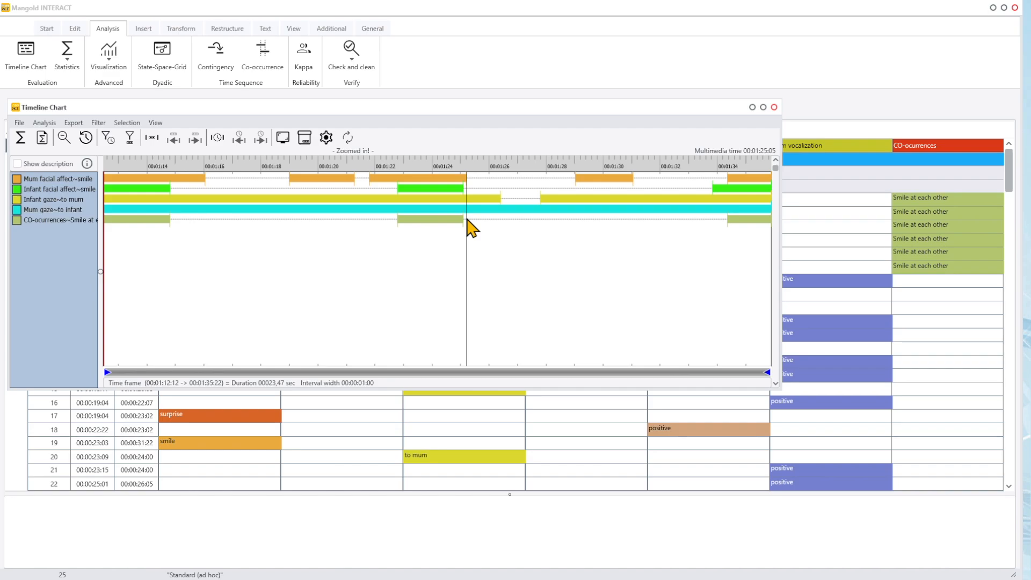
pyautogui.click(65, 139)
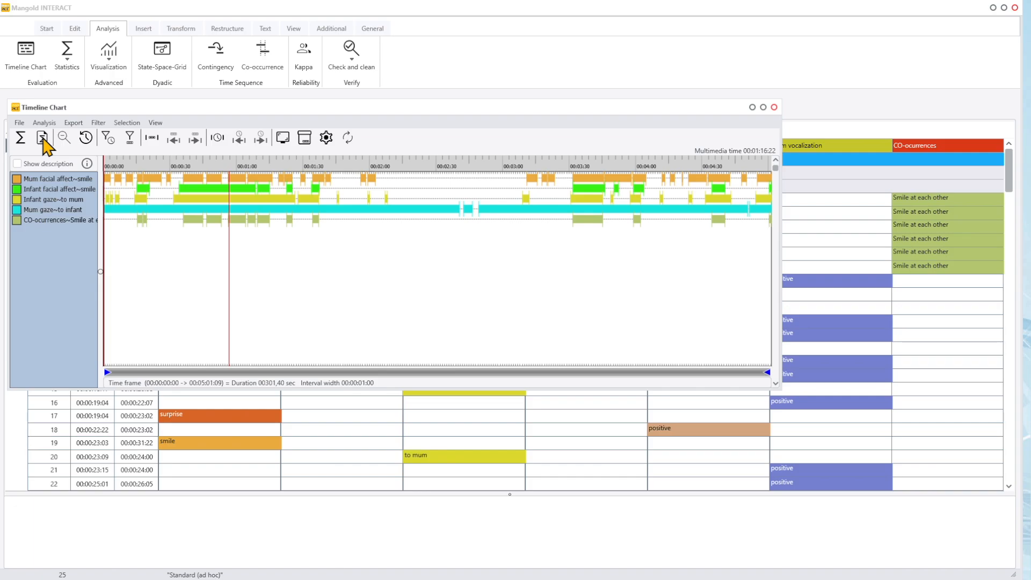
pyautogui.click(42, 138)
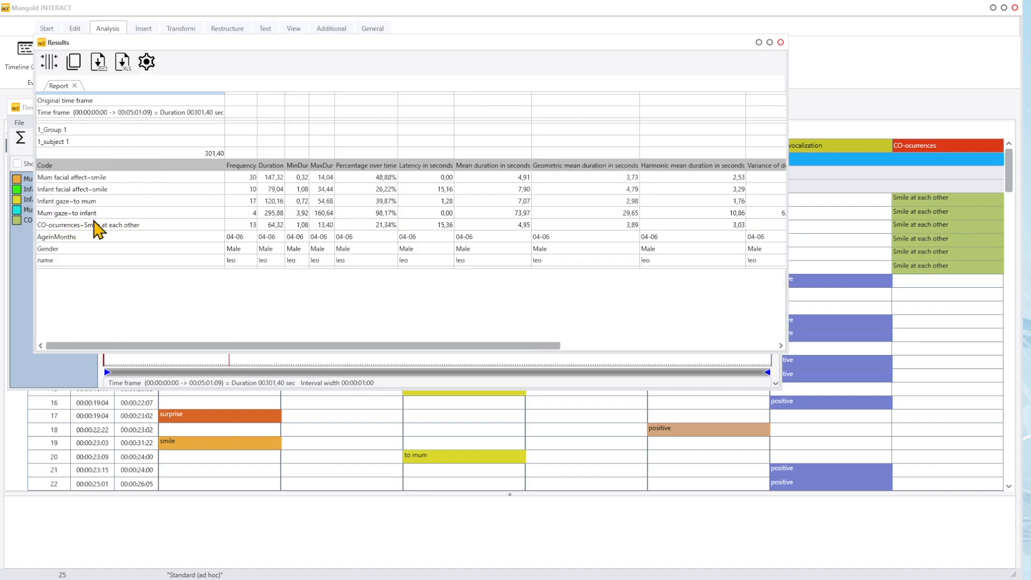
pyautogui.click(182, 223)
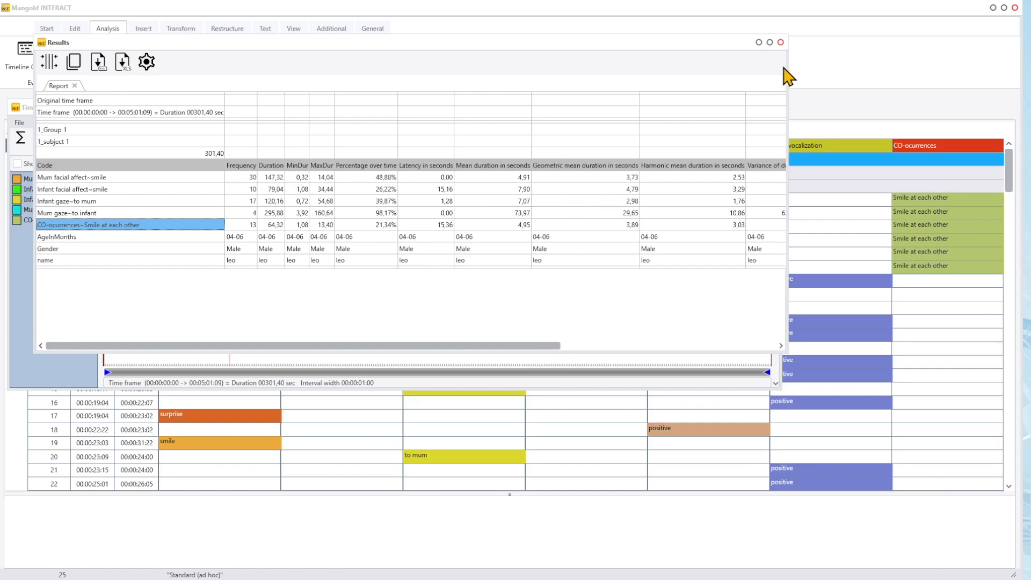
pyautogui.click(780, 42)
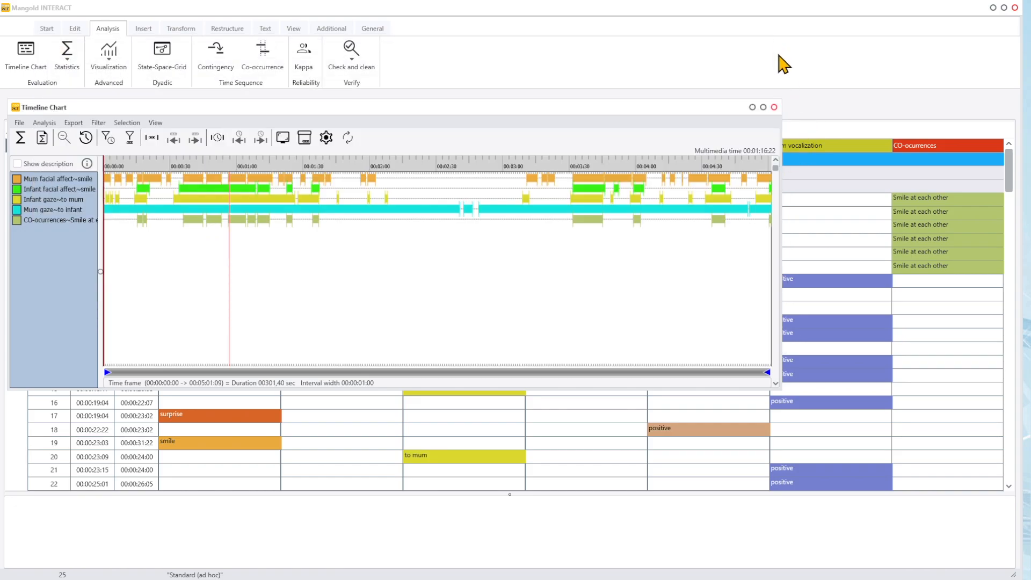
pyautogui.click(775, 108)
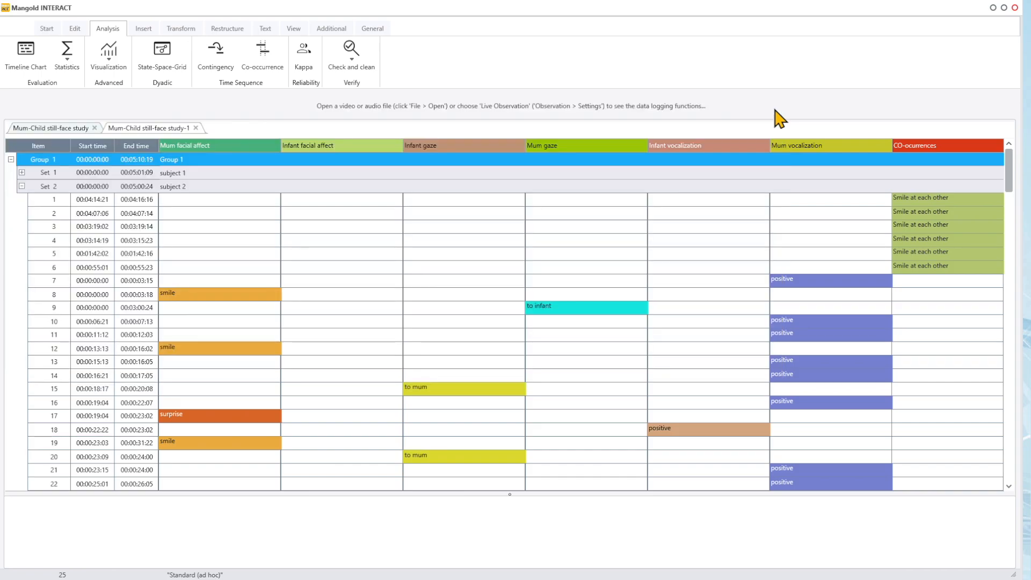